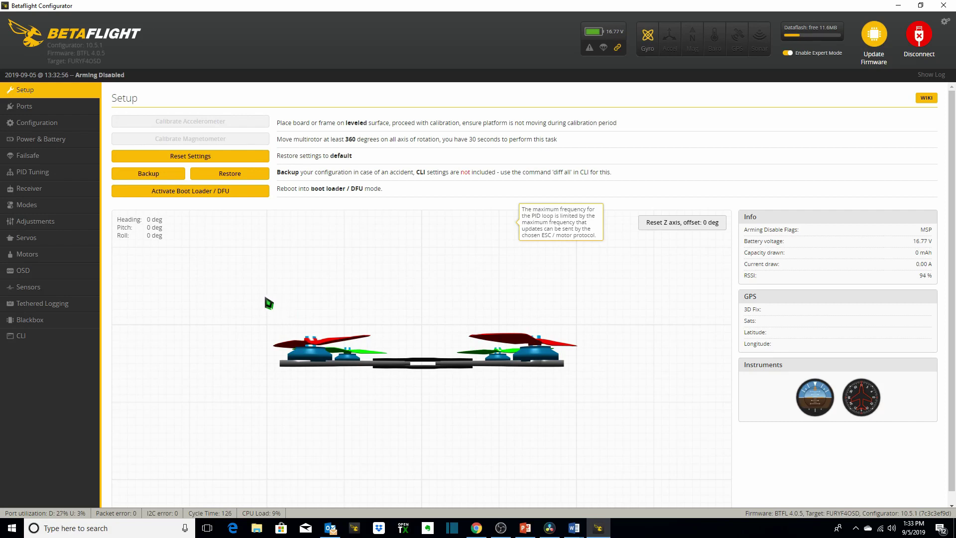
# - Enable the accelerometer in the system configuration and save with a reboot
pyautogui.click(60, 124)
pyautogui.scroll(-3, 225, 240)
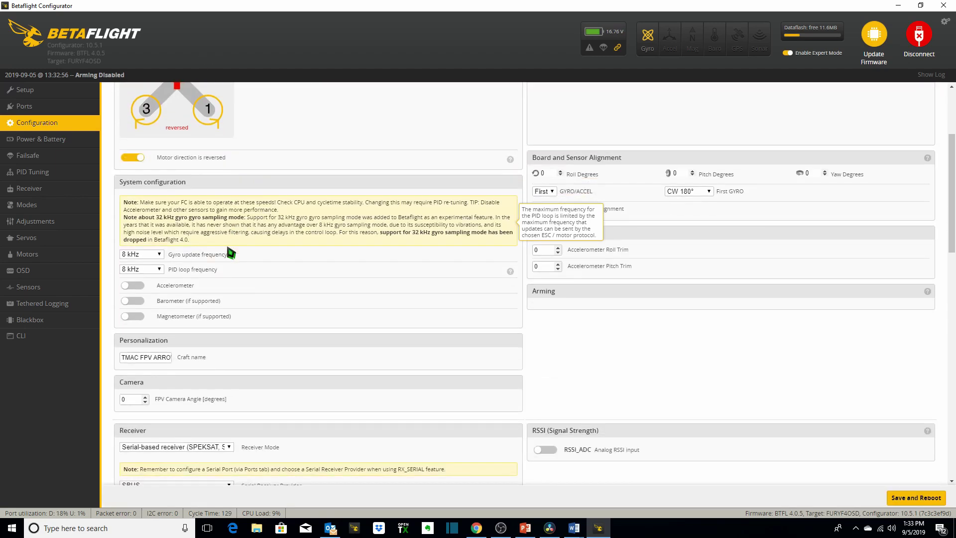
pyautogui.click(128, 286)
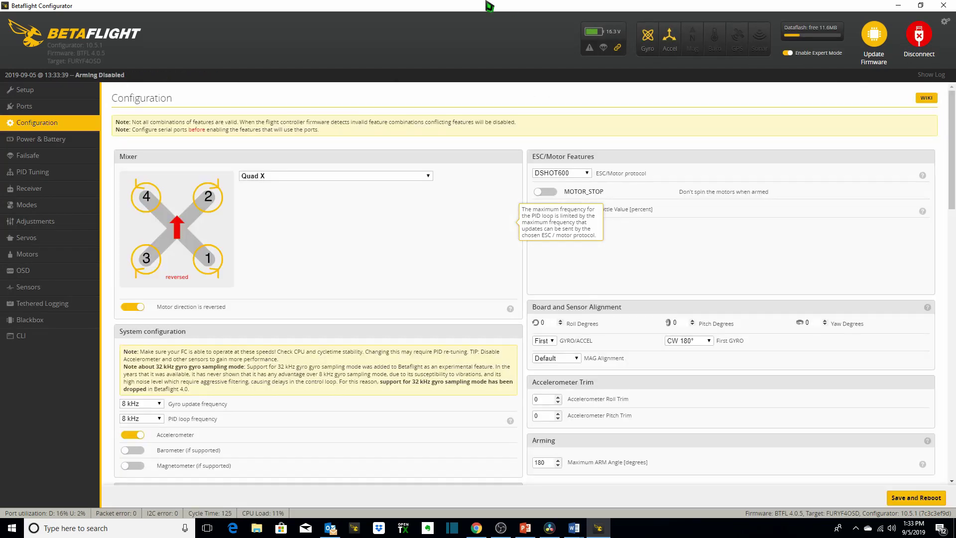
# - Add a range to the Acro Trainer mode and assign it to channel AUX 2
pyautogui.click(43, 213)
pyautogui.scroll(-5, 224, 209)
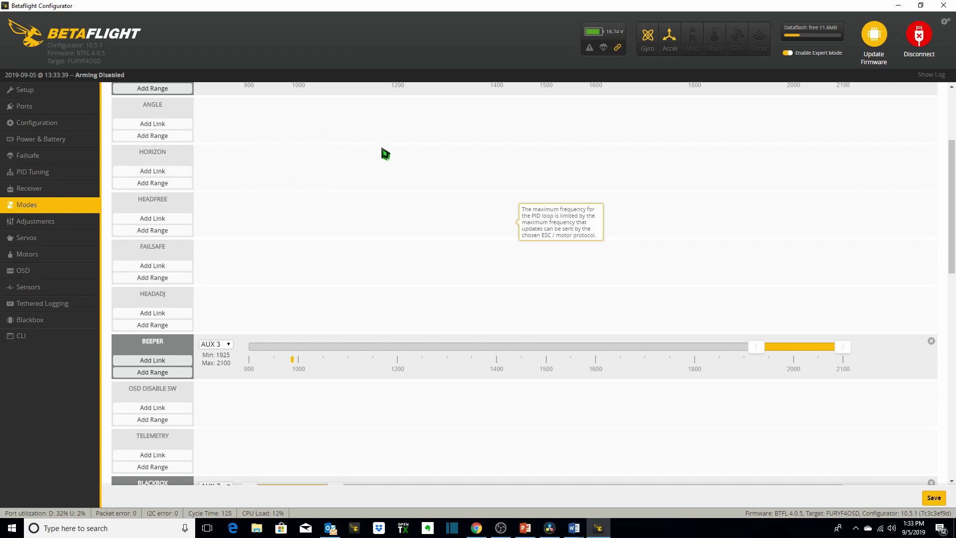
pyautogui.scroll(-10, 490, 204)
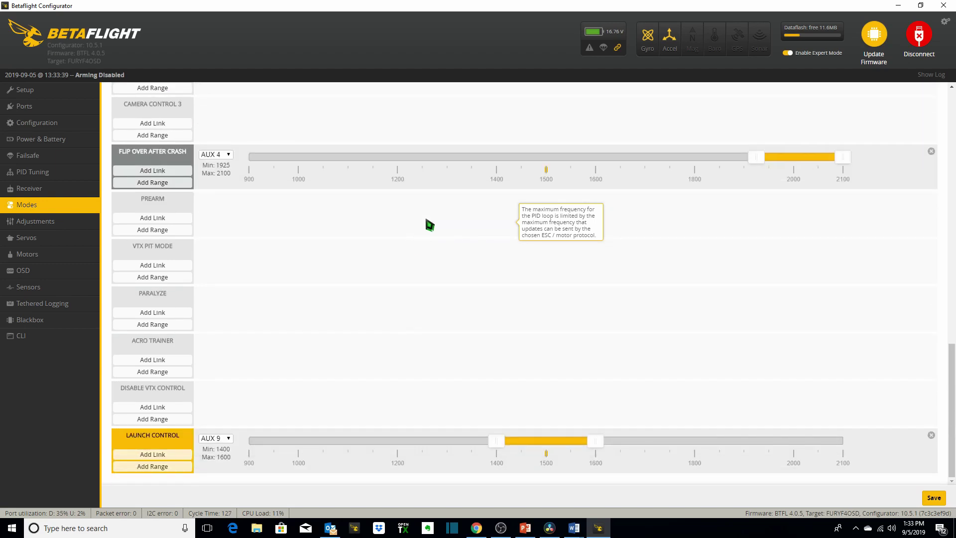
pyautogui.click(172, 372)
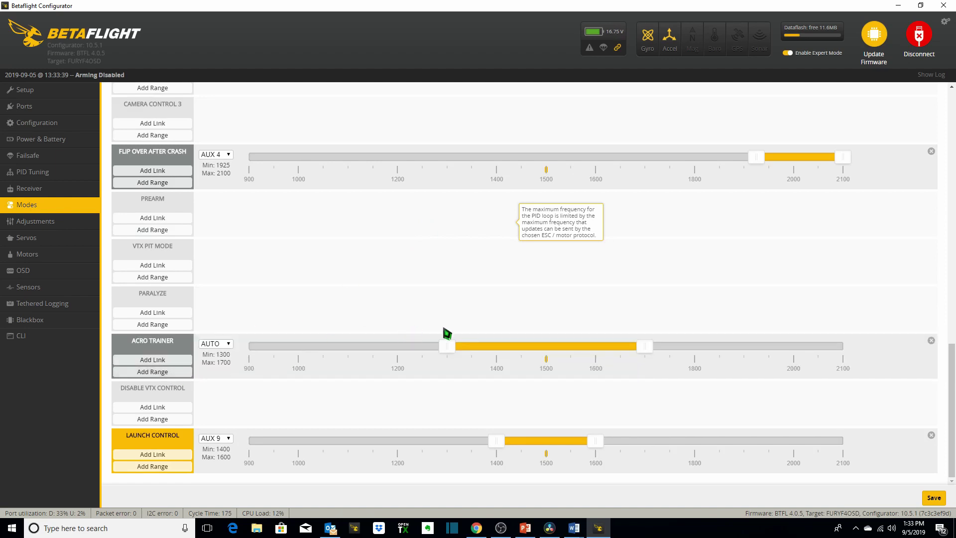
pyautogui.moveTo(478, 351); pyautogui.dragTo(280, 353)
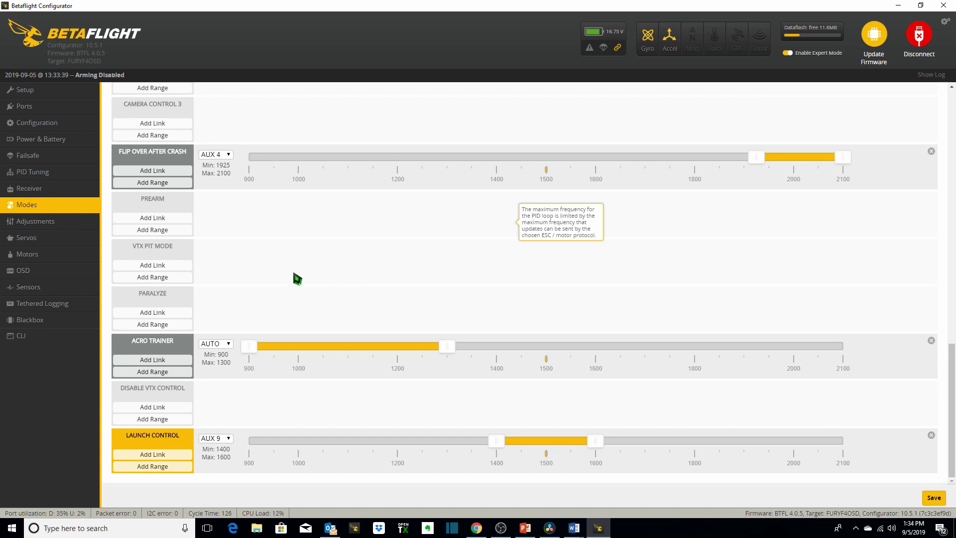
pyautogui.click(230, 346)
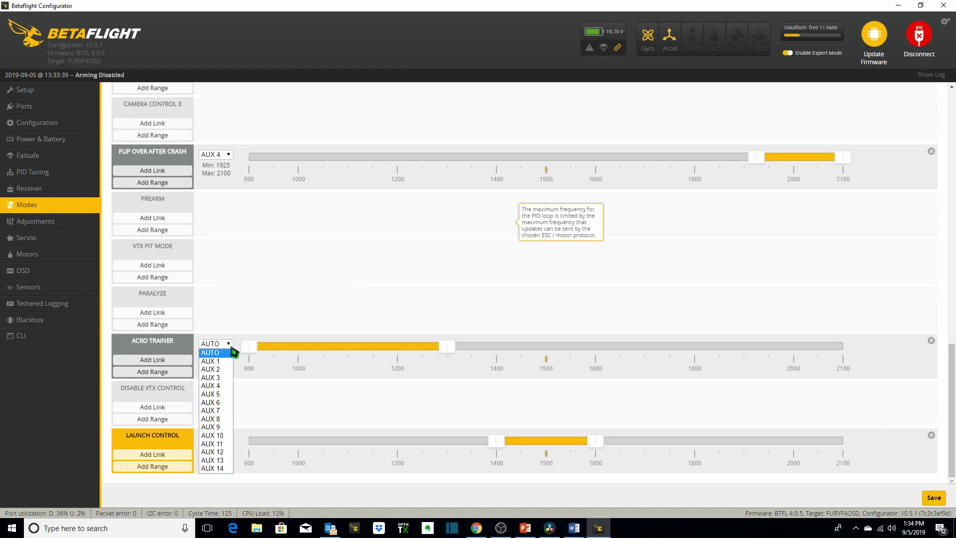
pyautogui.click(219, 369)
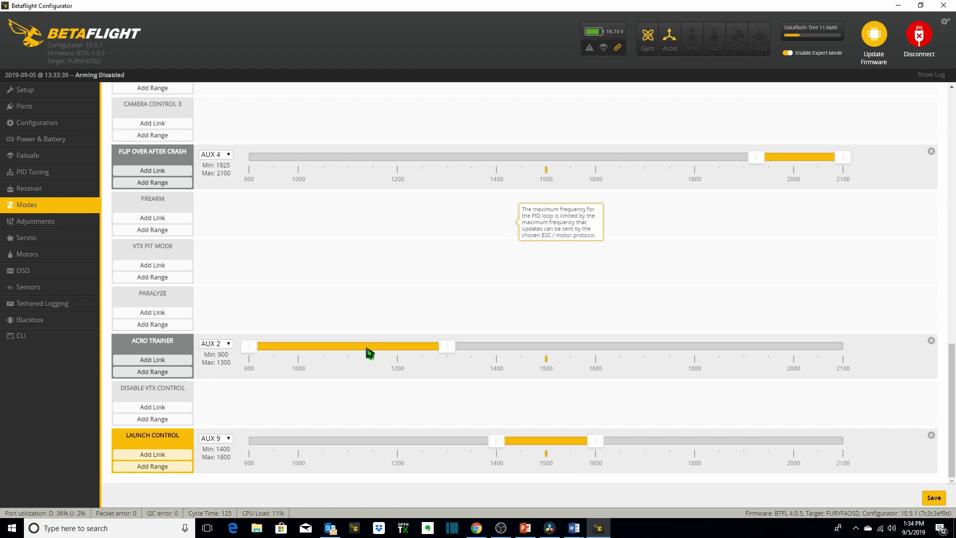
# - Set the Acro Trainer activation range to 1375–1625 and save the mode settings
pyautogui.moveTo(369, 353); pyautogui.dragTo(531, 352)
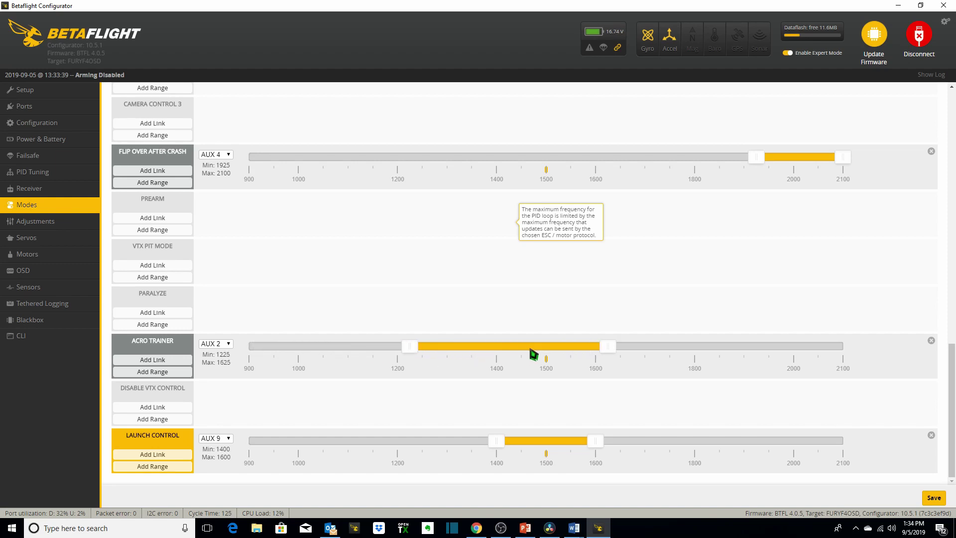
pyautogui.moveTo(424, 346); pyautogui.dragTo(472, 349)
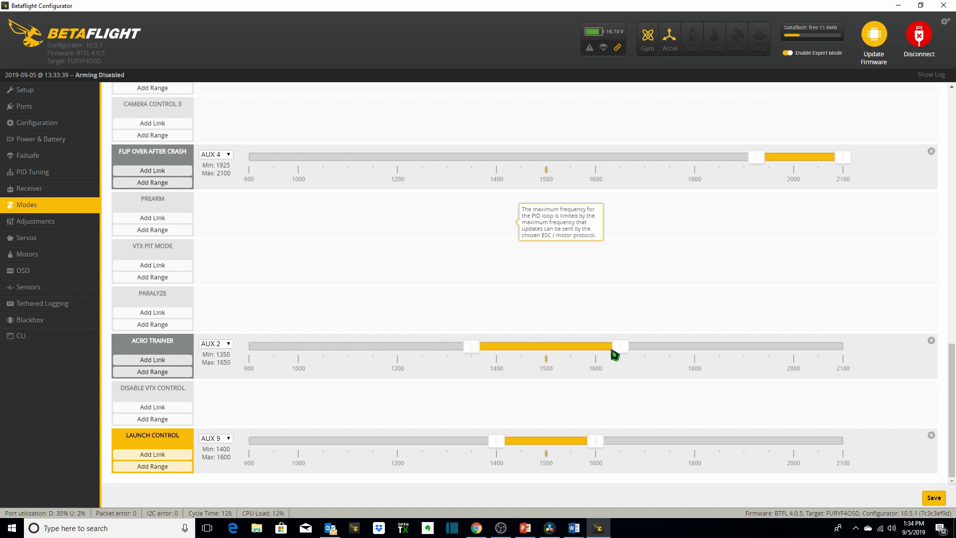
pyautogui.moveTo(617, 348); pyautogui.dragTo(595, 349)
pyautogui.moveTo(507, 352)
pyautogui.mouseDown()
pyautogui.moveTo(542, 351)
pyautogui.moveTo(520, 354)
pyautogui.mouseUp()
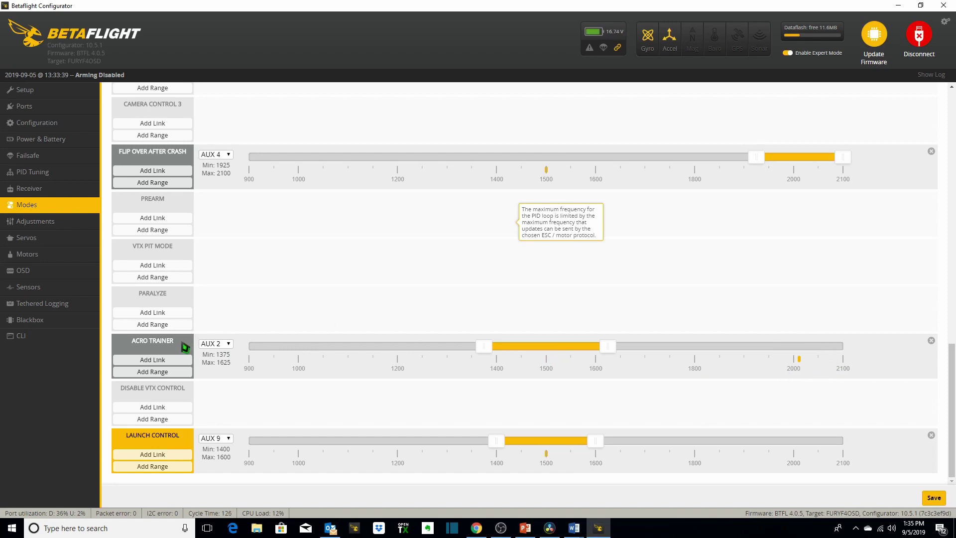
pyautogui.scroll(20, 189, 338)
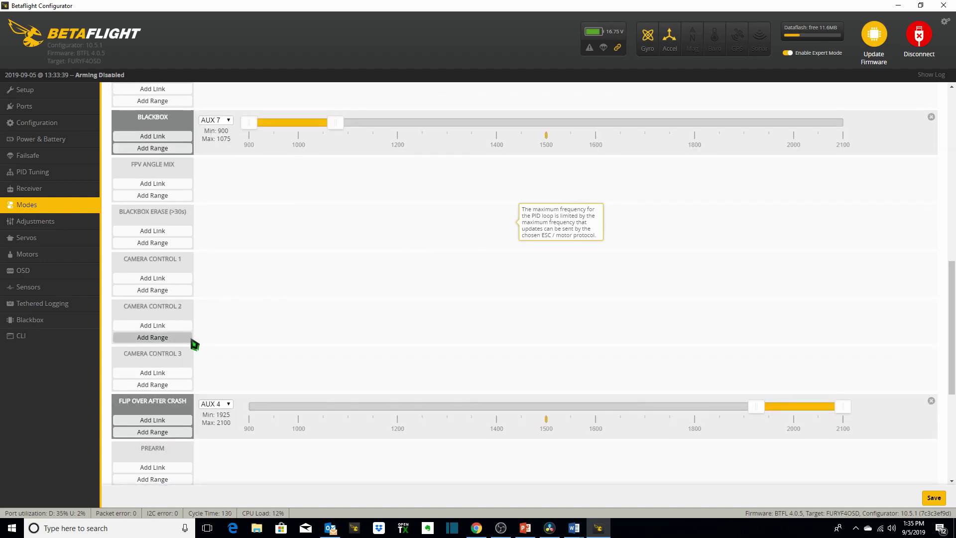
pyautogui.scroll(2, 182, 285)
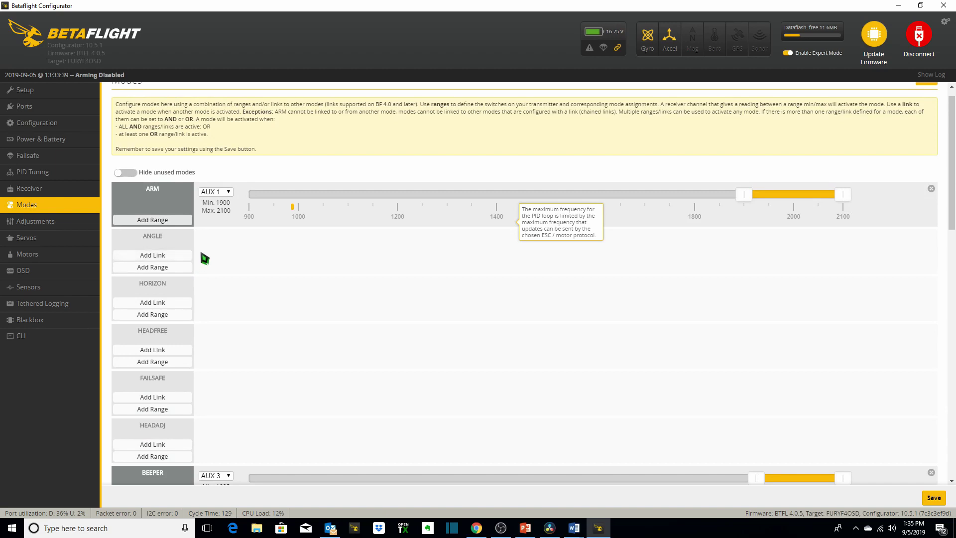
pyautogui.scroll(-20, 269, 306)
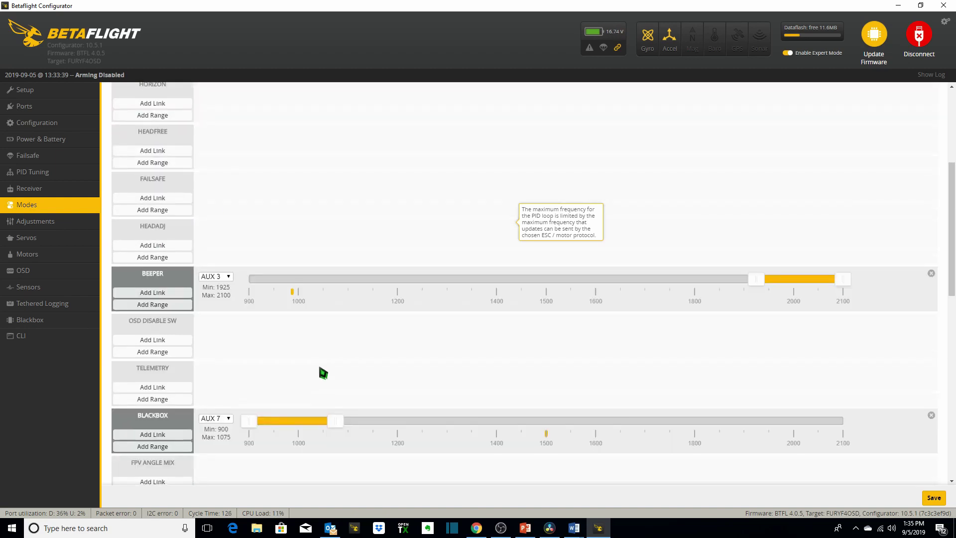
pyautogui.scroll(-2, 325, 364)
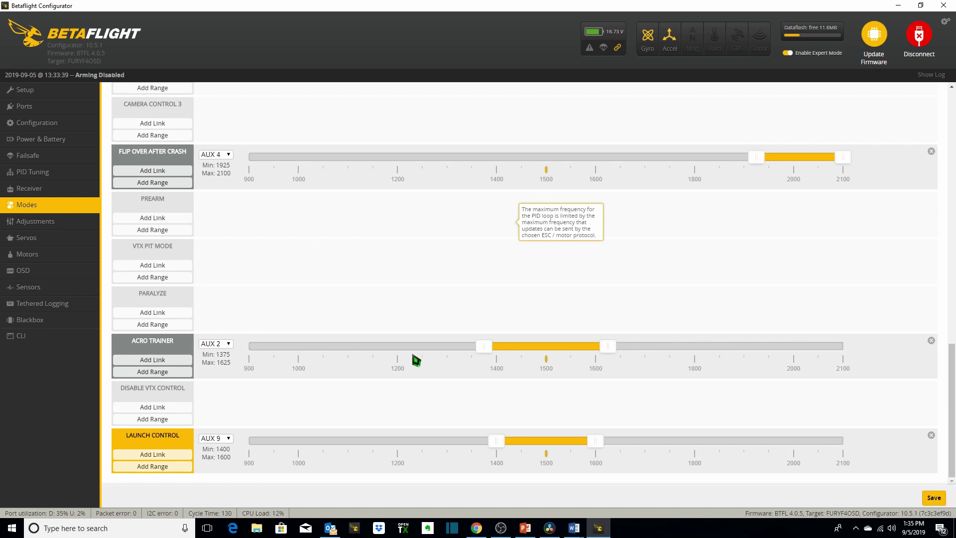
pyautogui.click(934, 498)
pyautogui.scroll(10, 683, 475)
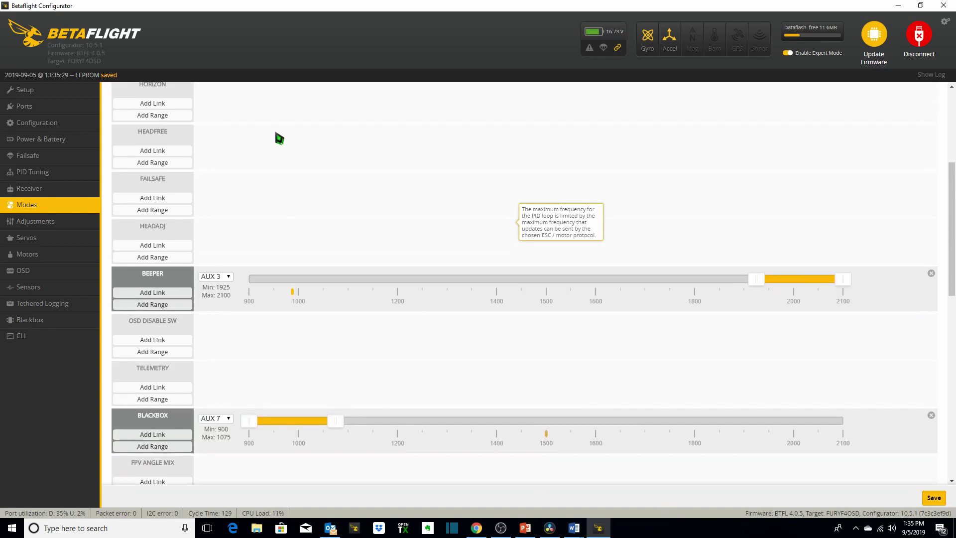
pyautogui.scroll(2, 279, 138)
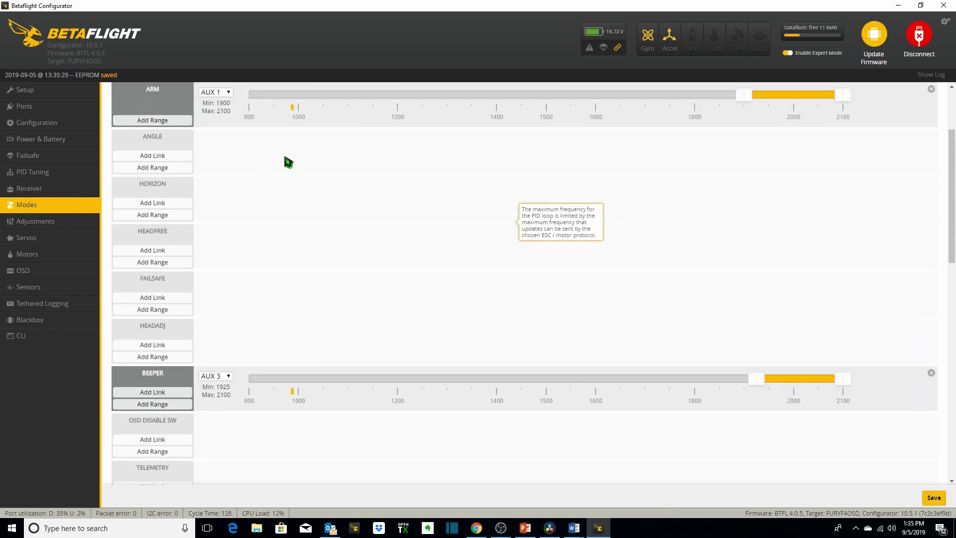
# - Try different Acro Trainer angle limits in the PID controller settings
pyautogui.scroll(-12, 525, 369)
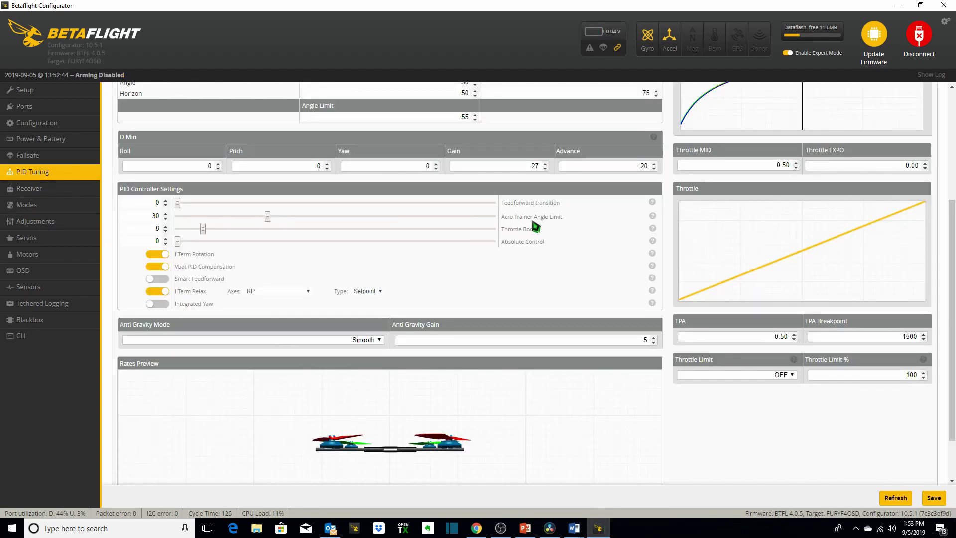
pyautogui.moveTo(653, 218)
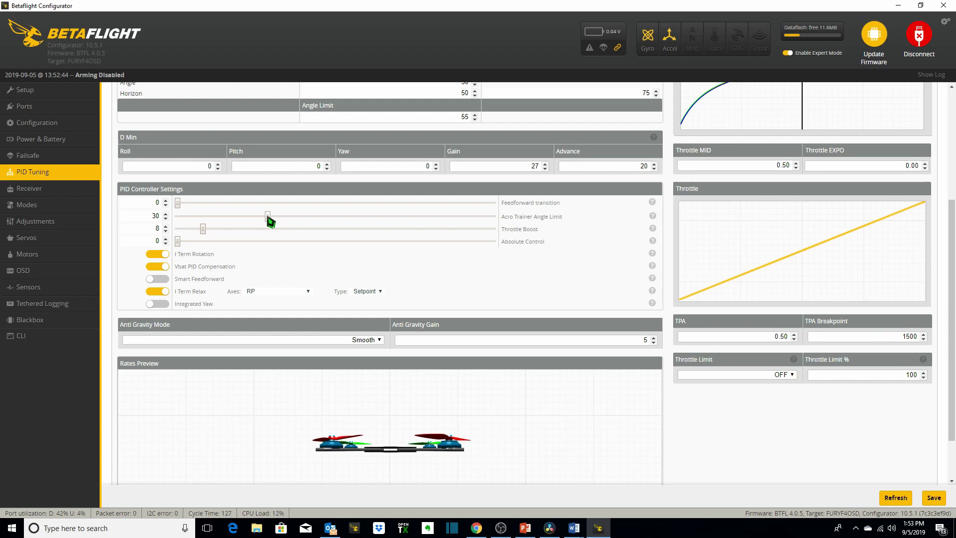
pyautogui.moveTo(268, 218); pyautogui.dragTo(254, 232)
pyautogui.moveTo(291, 217); pyautogui.dragTo(327, 217)
pyautogui.moveTo(335, 220); pyautogui.dragTo(407, 228)
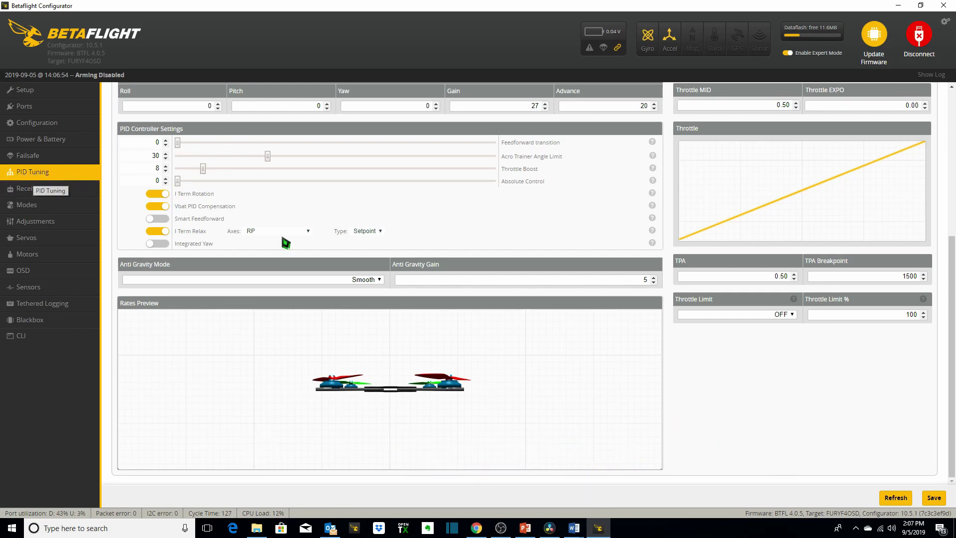
# - Read the throttle limit help in the PID tuning settings and set the throttle limit type to SCALE
pyautogui.scroll(5, 538, 318)
pyautogui.scroll(-5, 540, 316)
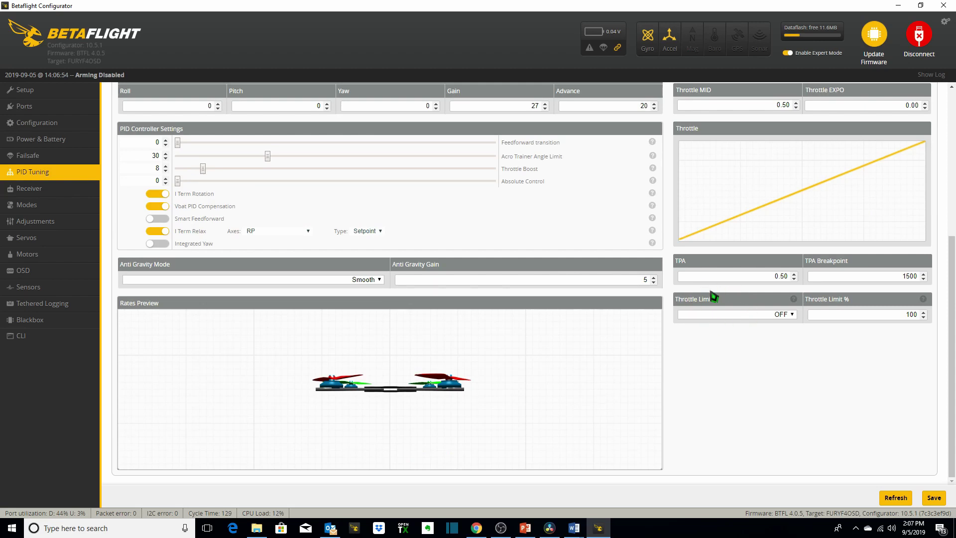
pyautogui.moveTo(794, 299)
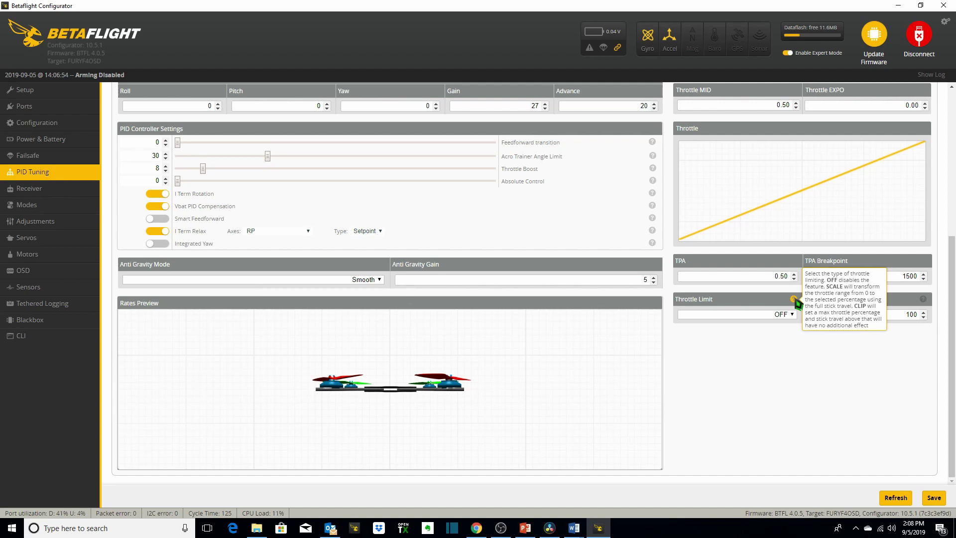
pyautogui.press('Down')
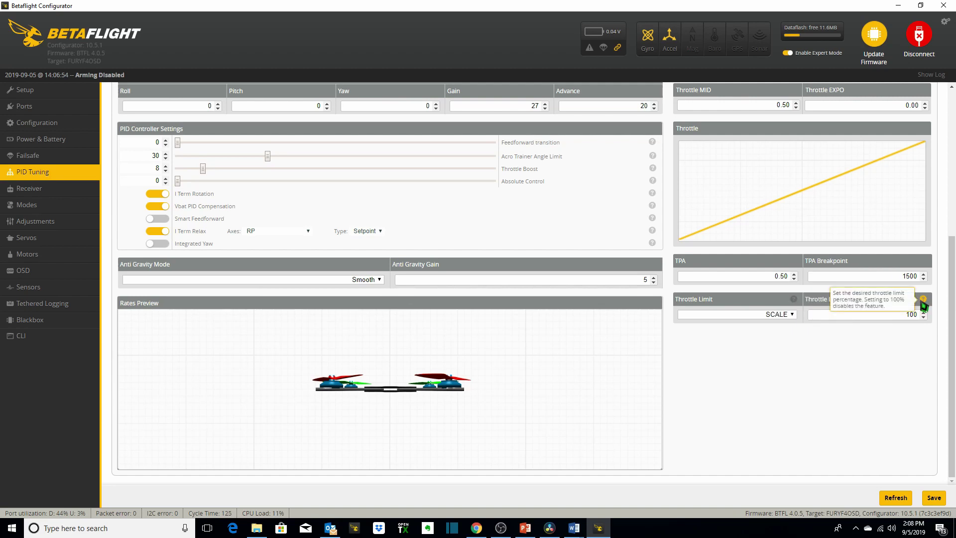
pyautogui.moveTo(923, 300)
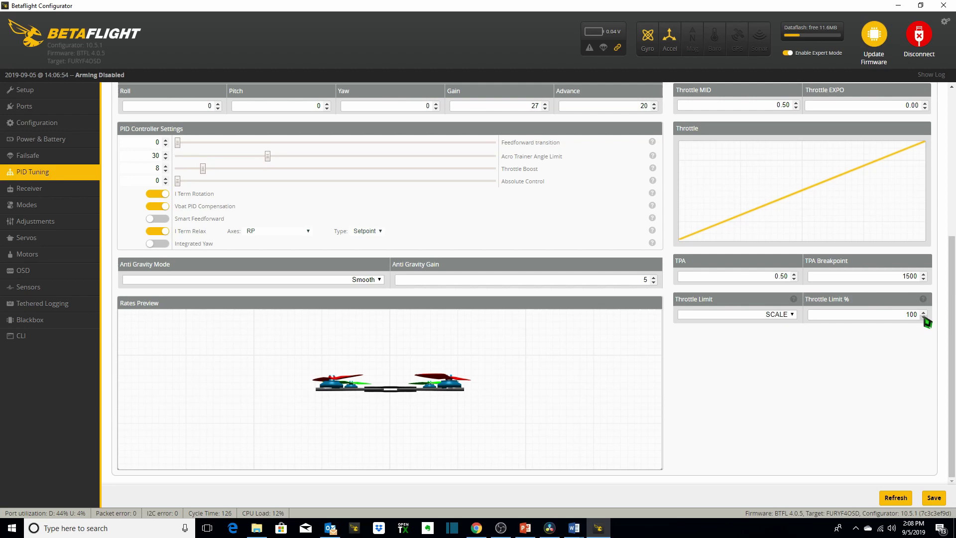
# - Set the throttle limit percentage to 70 and save the PID tuning settings
pyautogui.moveTo(902, 316); pyautogui.dragTo(925, 322)
pyautogui.doubleClick(913, 314)
pyautogui.write('25')
pyautogui.doubleClick(912, 314)
pyautogui.click(934, 498)
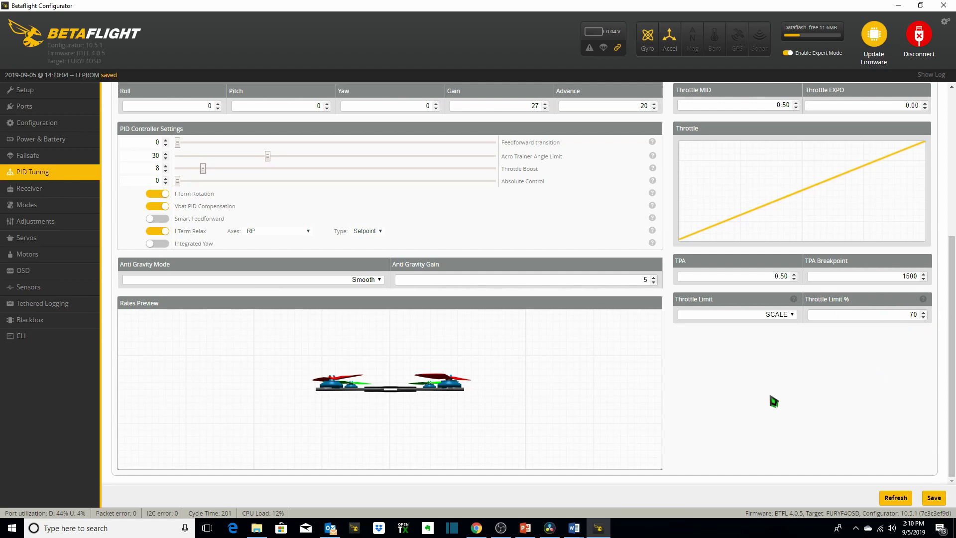
pyautogui.scroll(2, 773, 401)
pyautogui.scroll(1, 527, 271)
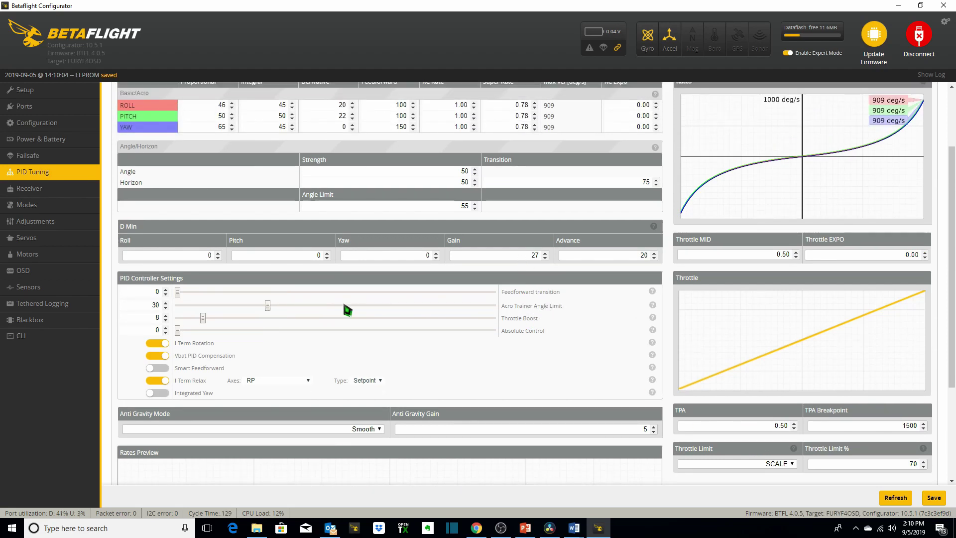
pyautogui.scroll(-3, 434, 310)
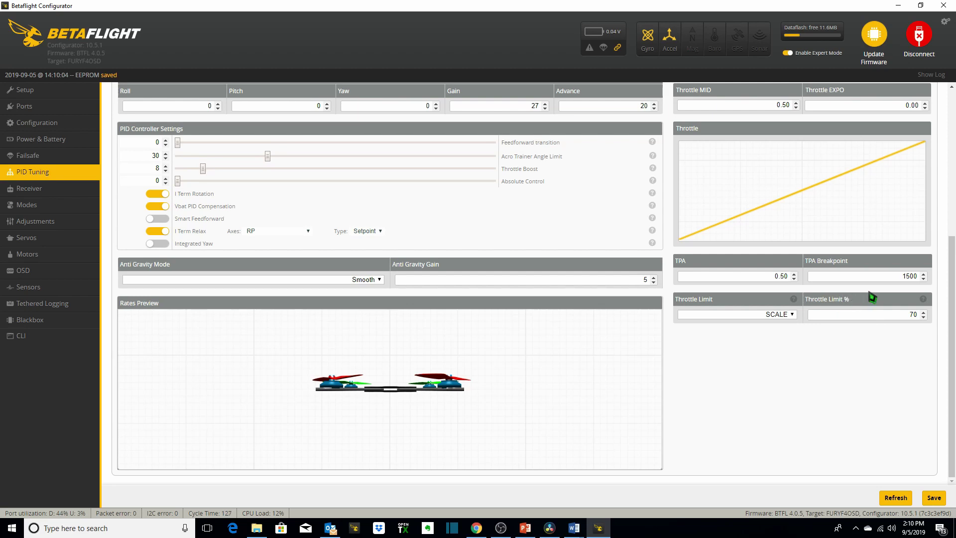
# - Set the throttle limit percentage to 85 and save the PID tuning settings
pyautogui.doubleClick(913, 314)
pyautogui.write('85')
pyautogui.click(933, 497)
# - Disable throttle limiting by setting the percentage to 100 and the type to OFF, and save the settings
pyautogui.hotkey('ctrl', 'a')
pyautogui.write('100')
pyautogui.moveTo(923, 299)
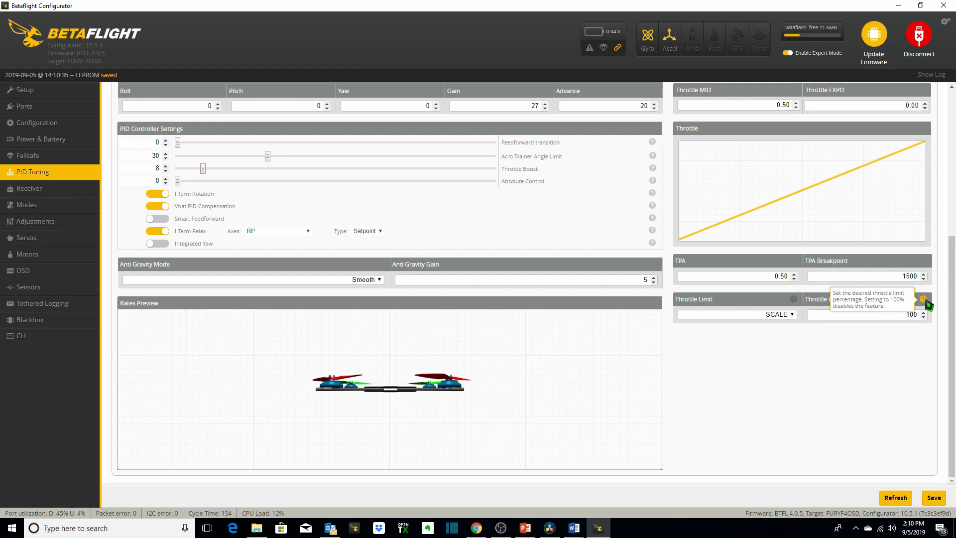
pyautogui.click(792, 314)
pyautogui.click(749, 322)
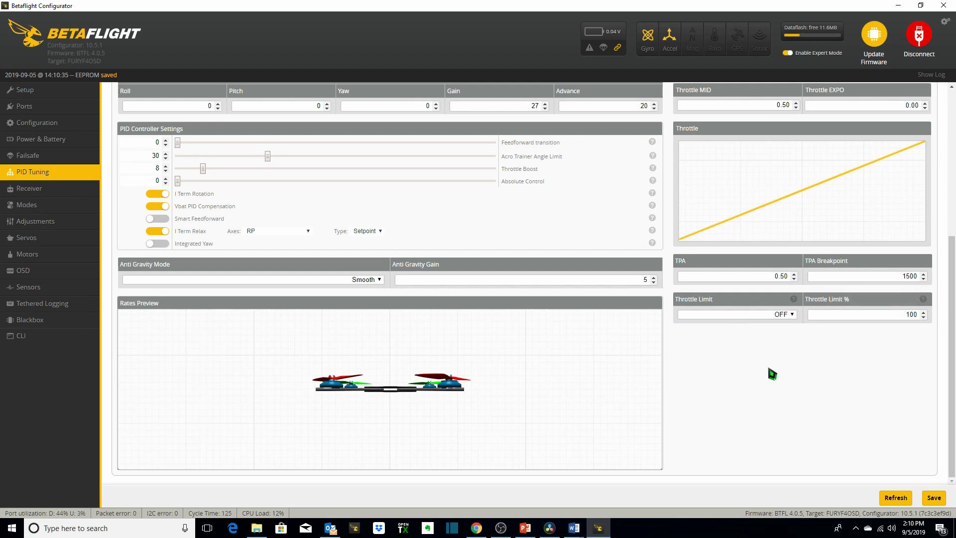
pyautogui.scroll(2, 776, 398)
pyautogui.scroll(-1, 788, 438)
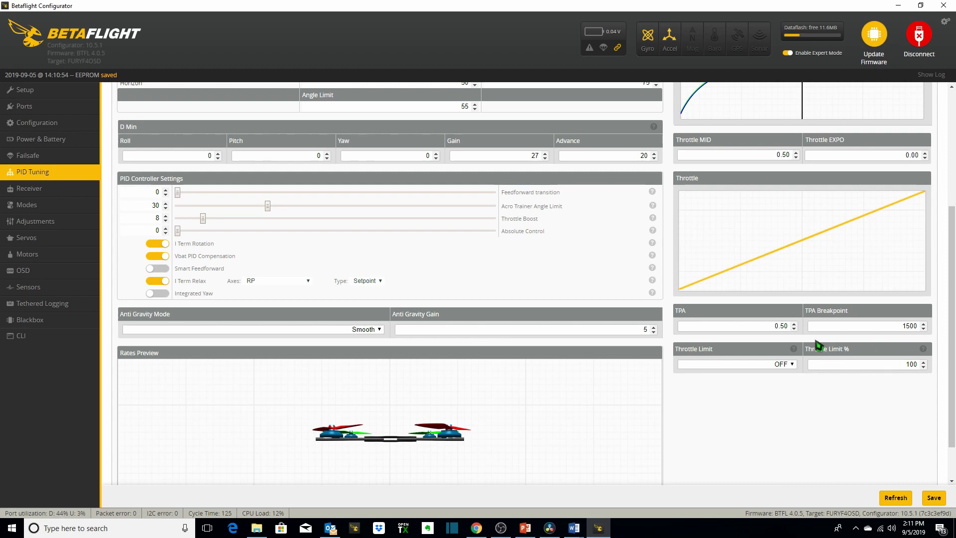
# - Try the CLIP throttle limit with the percentage set to 75, and switch the limit type back to OFF
pyautogui.click(792, 364)
pyautogui.click(772, 387)
pyautogui.doubleClick(900, 364)
pyautogui.write('75')
pyautogui.click(789, 362)
pyautogui.click(700, 370)
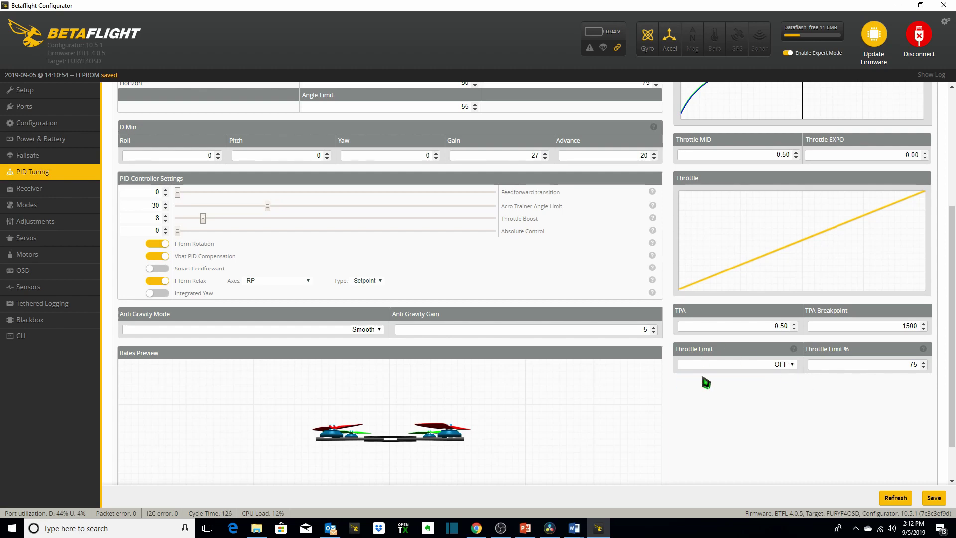